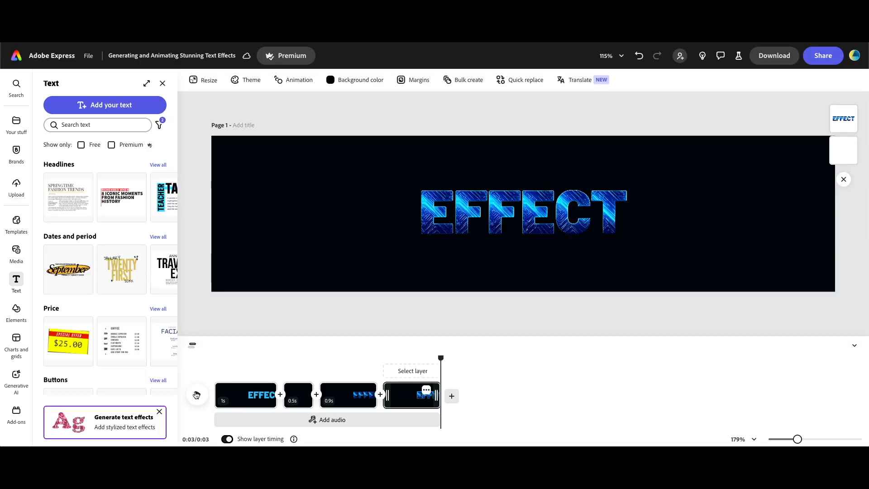
Play back the finished four-scene EFFECT text animation to review it.
{"action": "left_click", "coordinate": [196, 395]}
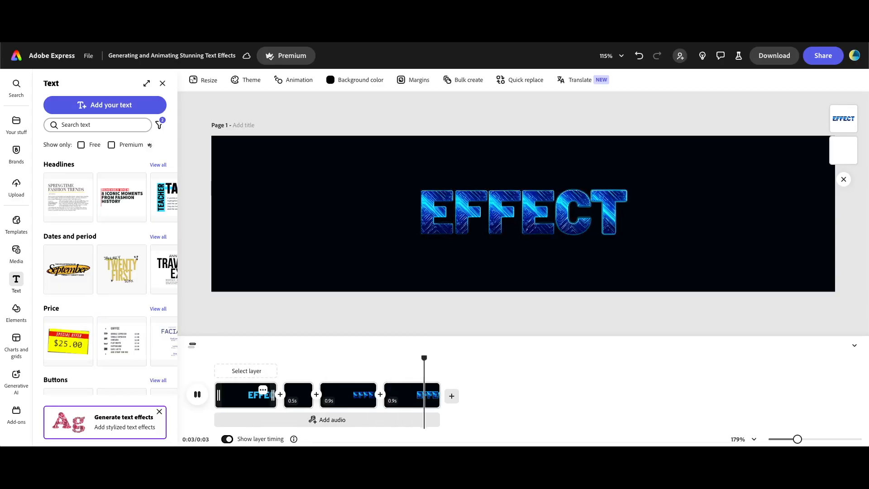
{"action": "left_click", "coordinate": [196, 395]}
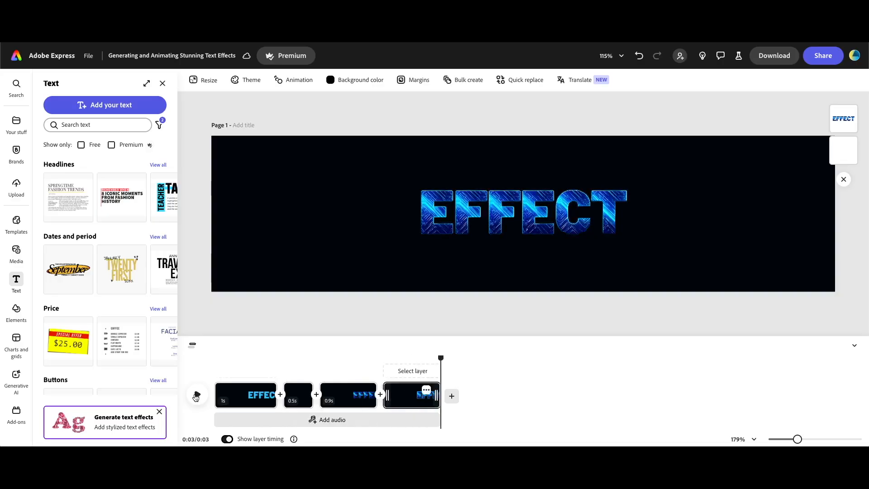
{"action": "left_click", "coordinate": [196, 395]}
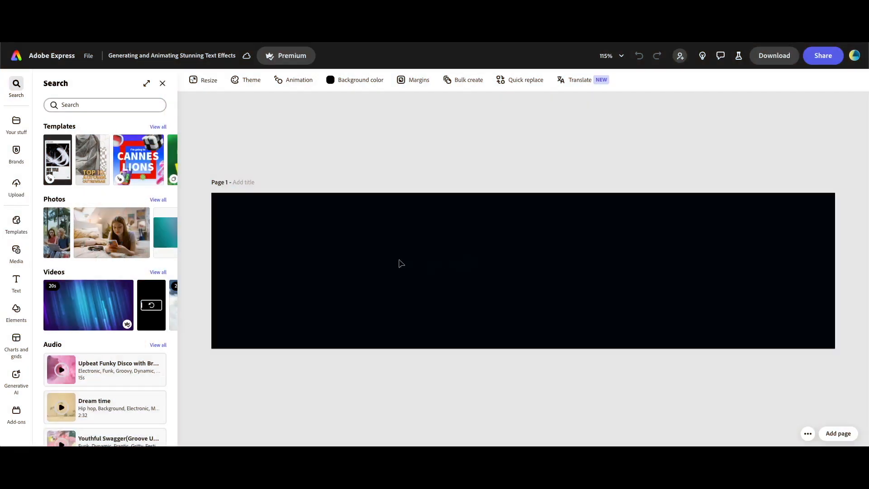
Add the text "EFFECT" to the dark page and set its font to Barlow.
{"action": "left_click", "coordinate": [17, 281]}
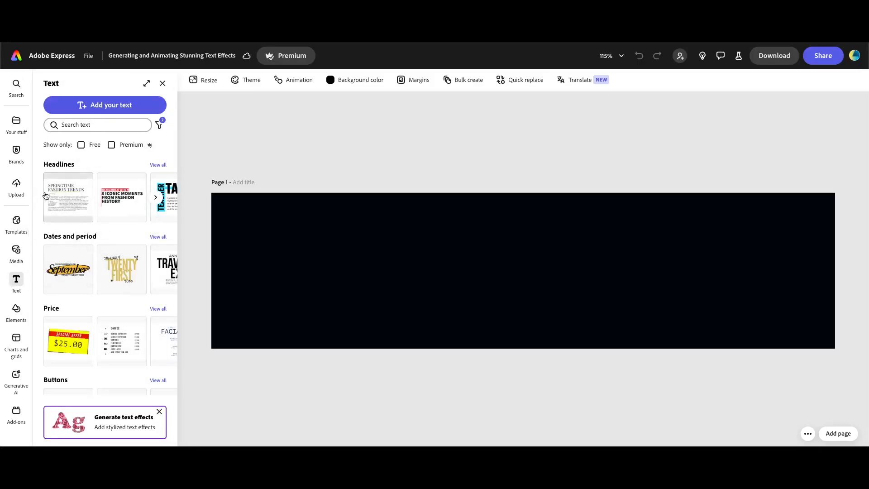
{"action": "left_click", "coordinate": [105, 104]}
{"action": "type", "text": "EFFECT"}
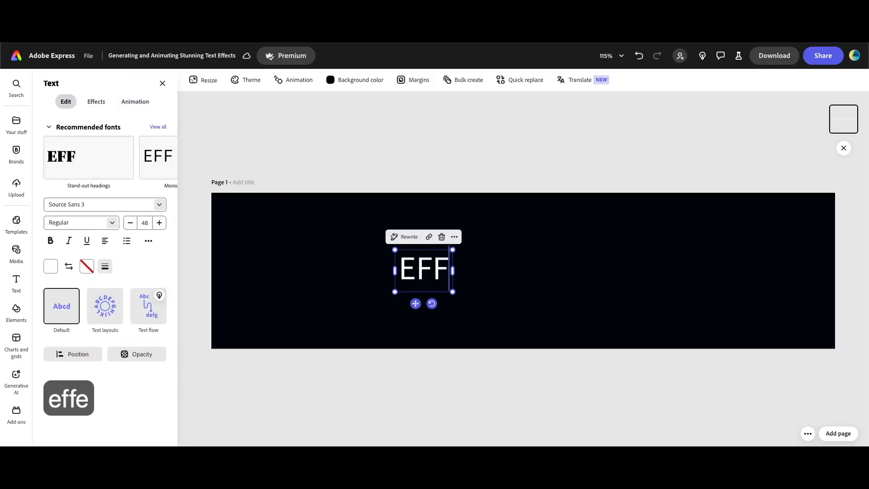
{"action": "left_click", "coordinate": [107, 203]}
{"action": "type", "text": "Barlow"}
{"action": "left_click", "coordinate": [84, 250]}
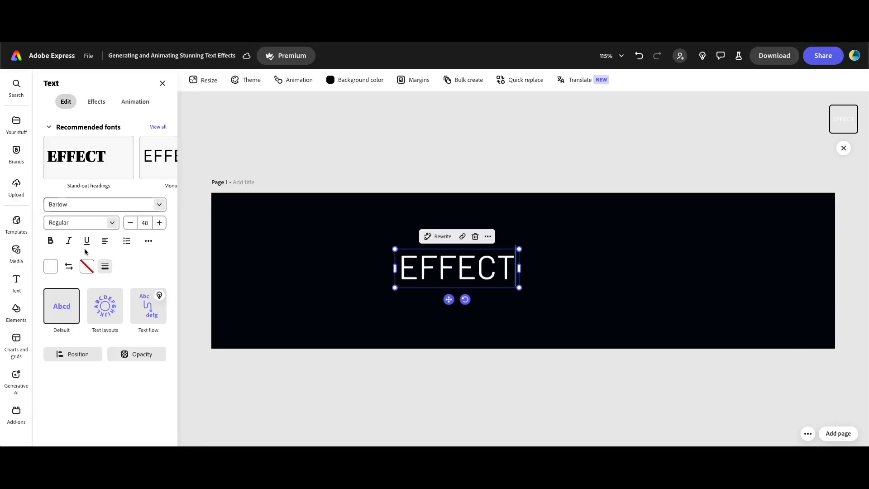
Set the EFFECT text's font size to 87 and its weight to Black.
{"action": "left_click", "coordinate": [145, 222]}
{"action": "type", "text": "87"}
{"action": "key", "text": "Return"}
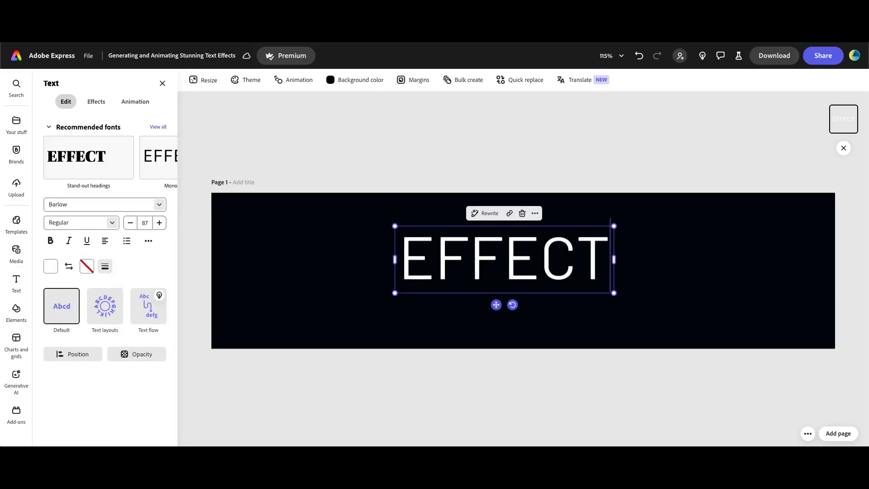
{"action": "left_click", "coordinate": [112, 222]}
{"action": "left_click", "coordinate": [68, 295]}
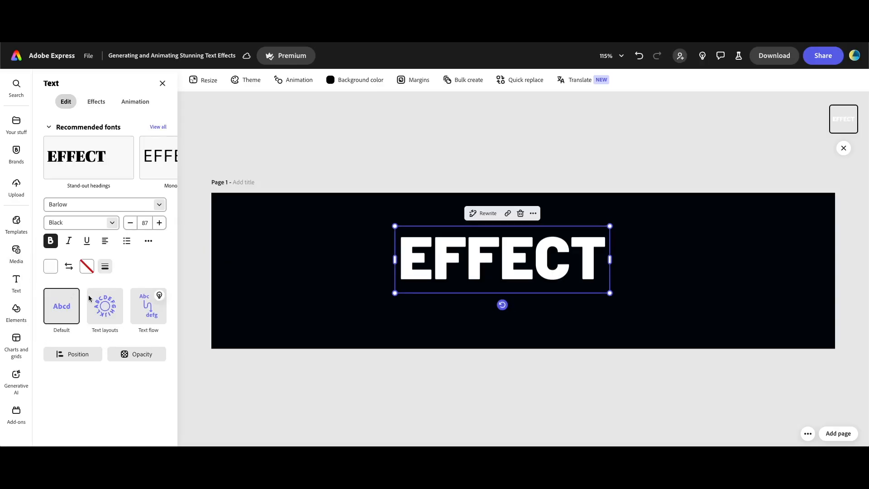
Centre the EFFECT text on the page and give it a custom light blue fill.
{"action": "left_click", "coordinate": [67, 356]}
{"action": "left_click", "coordinate": [72, 279]}
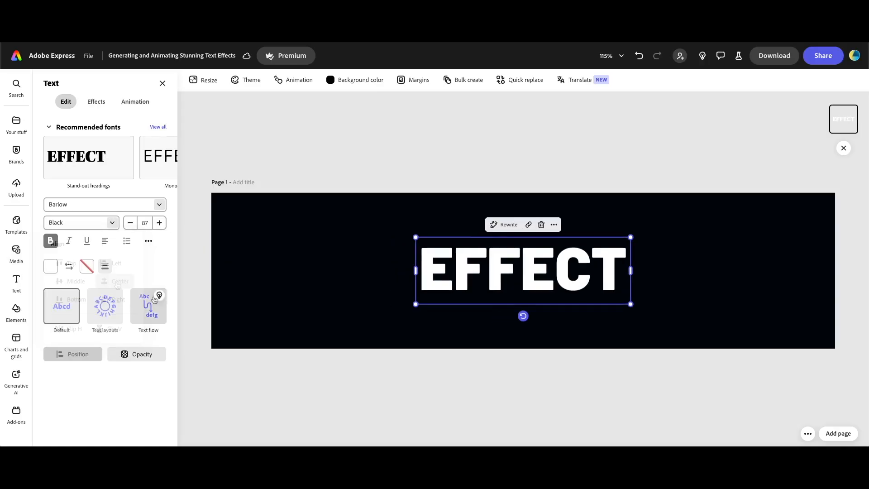
{"action": "left_click", "coordinate": [50, 266]}
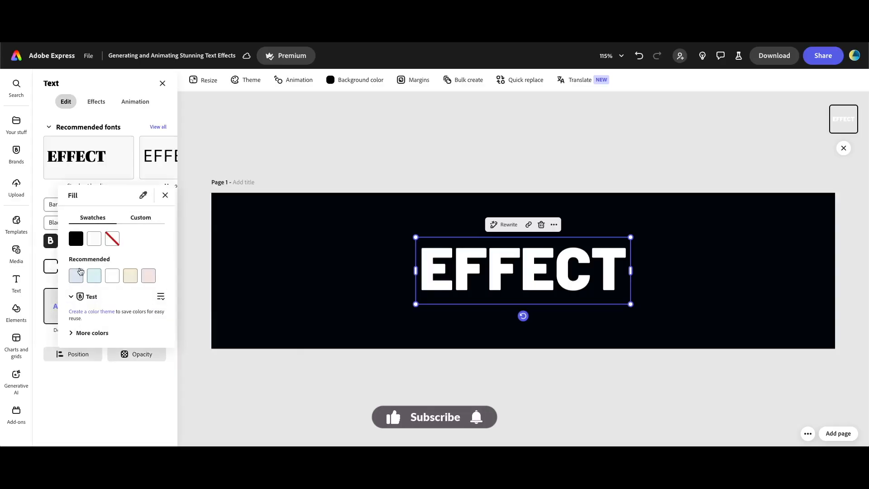
{"action": "left_click", "coordinate": [138, 217]}
{"action": "left_click", "coordinate": [119, 342]}
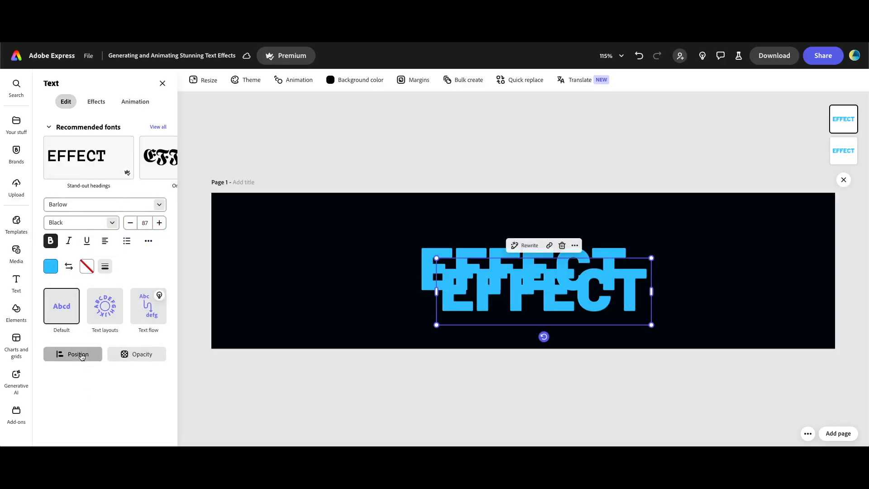
Align the duplicate EFFECT text to the page centre so it sits exactly over the original.
{"action": "left_click", "coordinate": [74, 354]}
{"action": "left_click", "coordinate": [119, 281]}
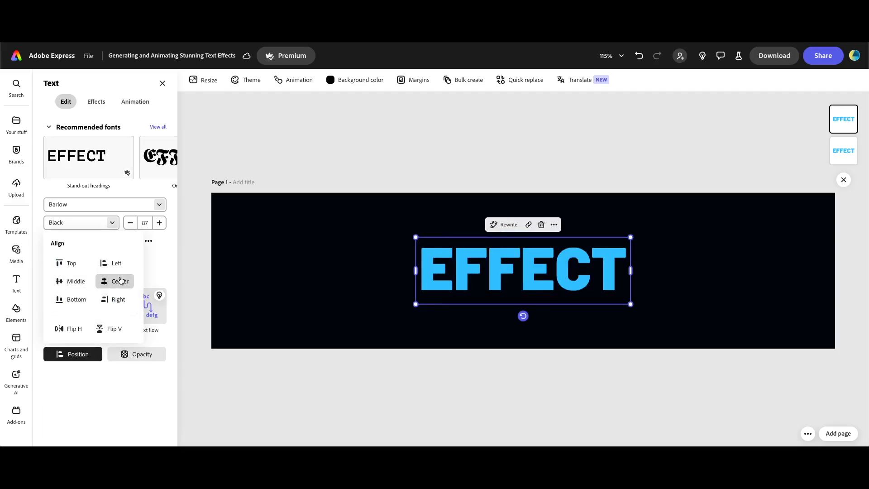
{"action": "left_click", "coordinate": [342, 371]}
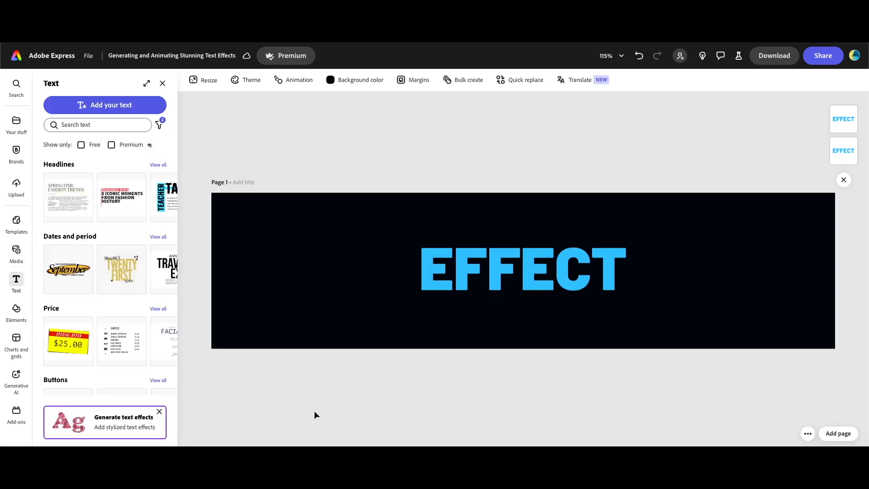
Generate a realistic blue circuit-like text effect on the front EFFECT text from the pasted texture description.
{"action": "left_click", "coordinate": [522, 270]}
{"action": "left_click", "coordinate": [96, 101]}
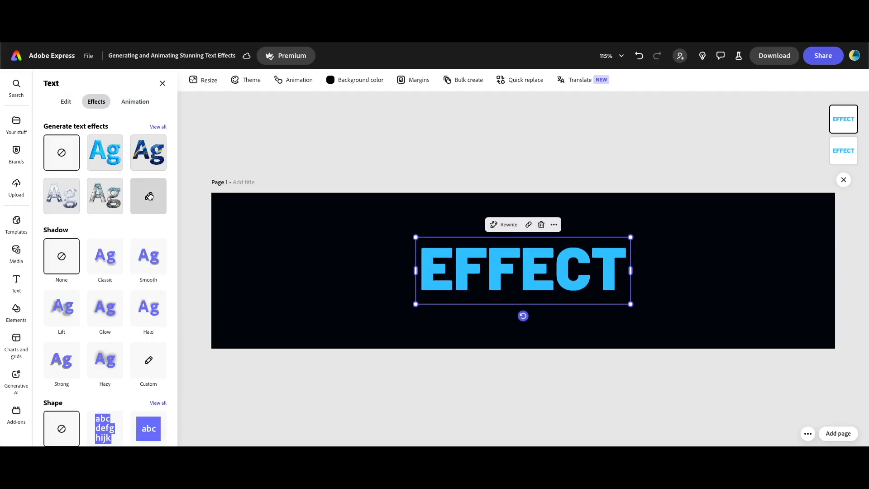
{"action": "left_click", "coordinate": [150, 196]}
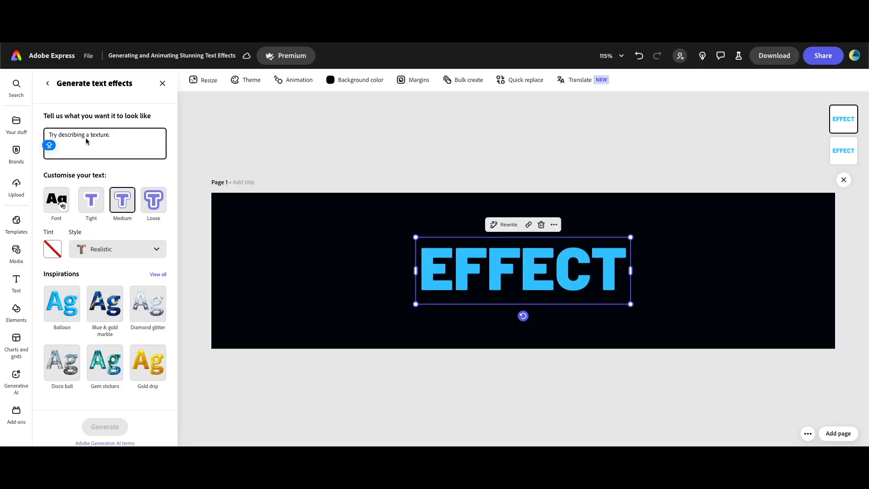
{"action": "key", "text": "ctrl+v"}
{"action": "key", "text": "Return"}
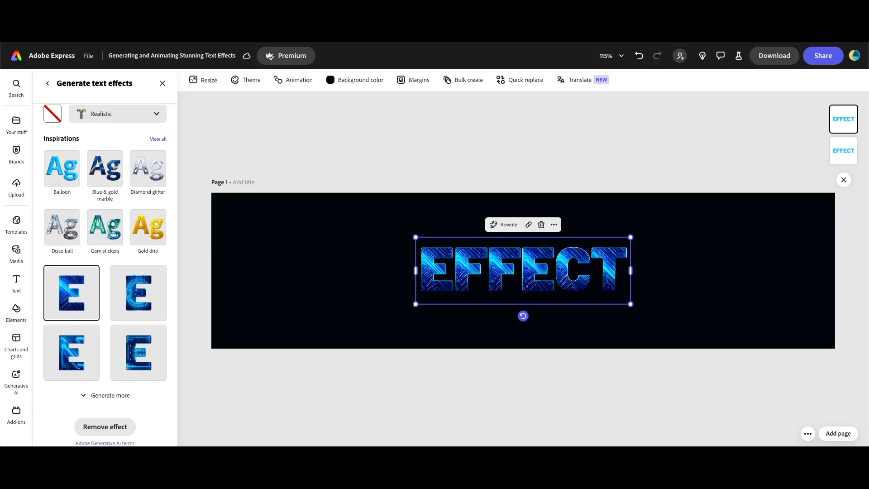
Add a 1 s Fade entrance animation to the textured EFFECT text, segmented by character.
{"action": "left_click", "coordinate": [47, 84]}
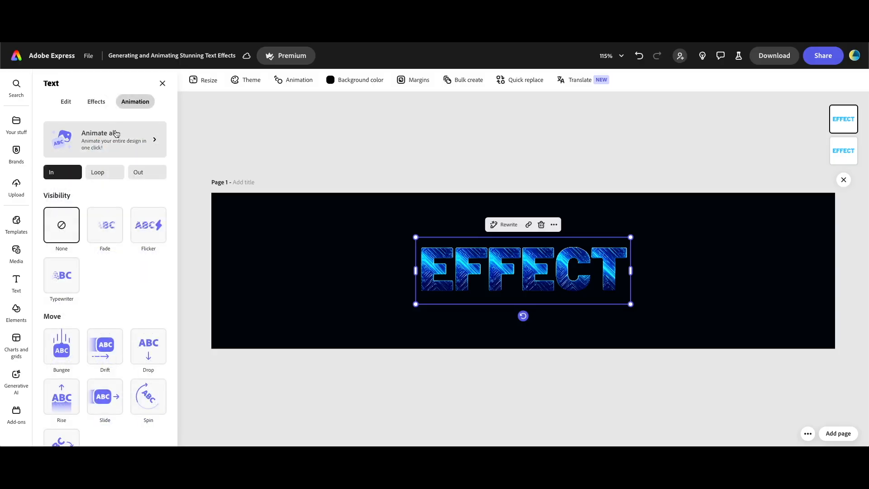
{"action": "left_click", "coordinate": [100, 229]}
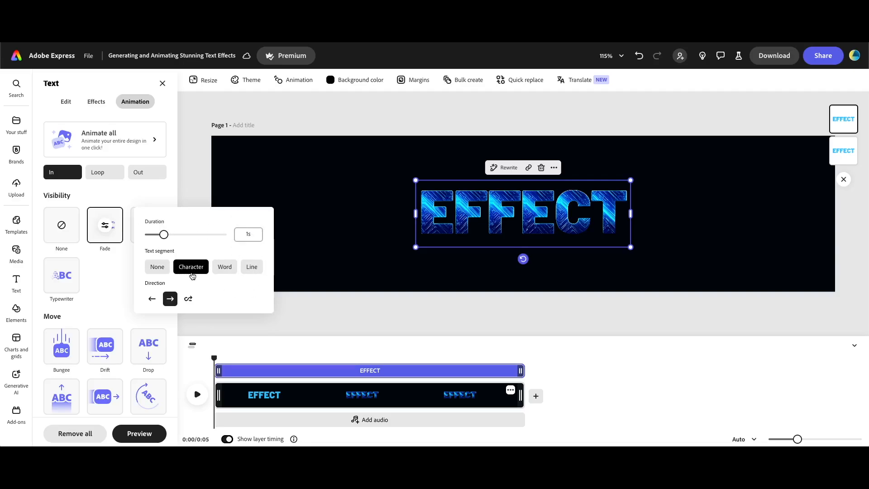
{"action": "left_click", "coordinate": [324, 327]}
Play the scene from the start to review the Fade animation on the textured text.
{"action": "left_click", "coordinate": [198, 394]}
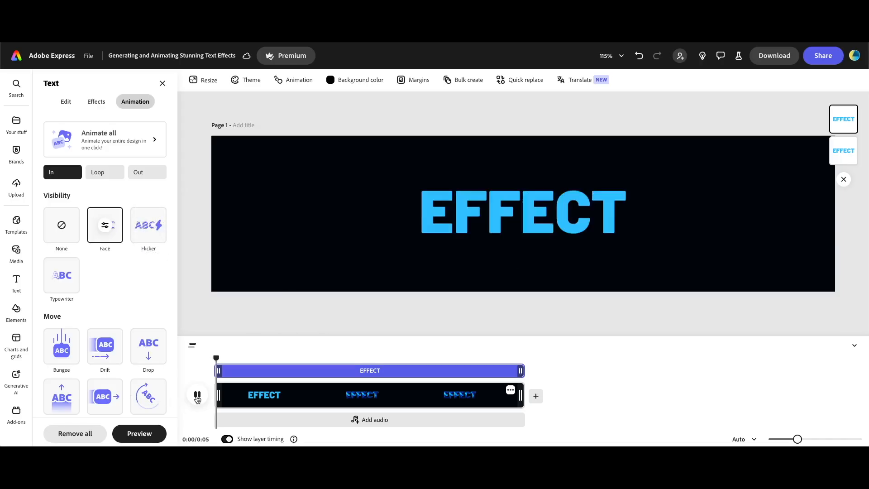
{"action": "left_click", "coordinate": [197, 396]}
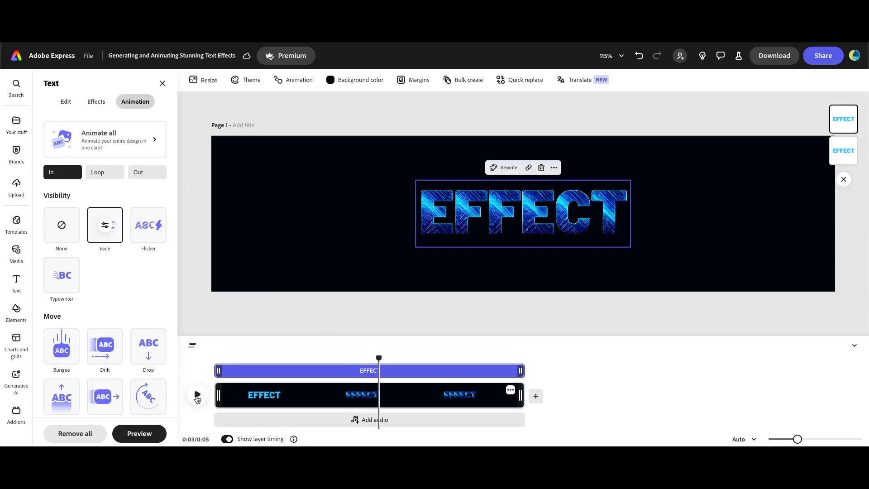
{"action": "left_click", "coordinate": [215, 357]}
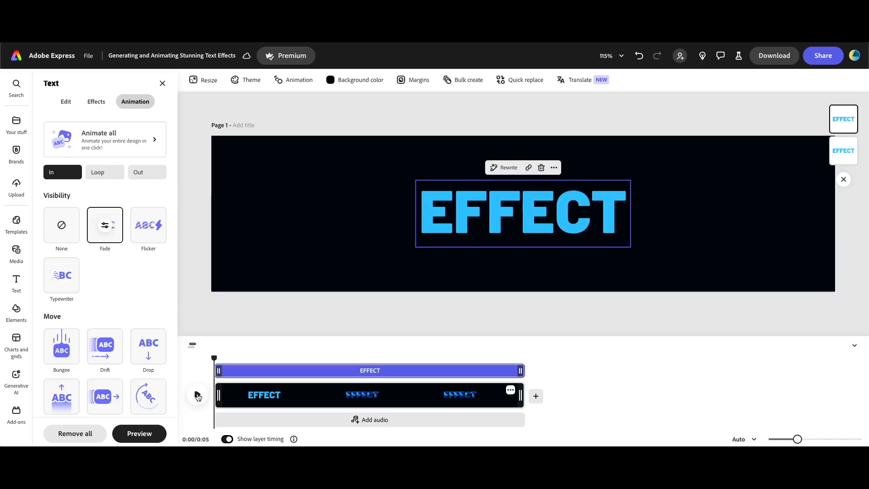
{"action": "left_click", "coordinate": [197, 395]}
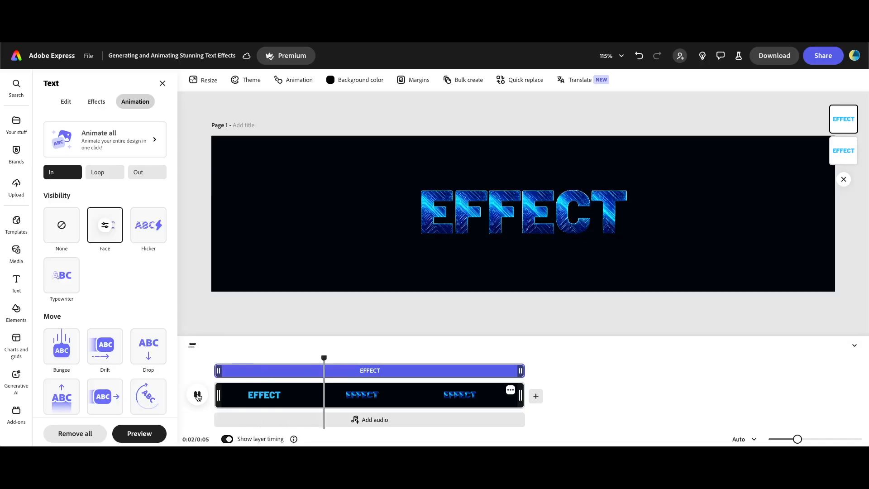
{"action": "left_click", "coordinate": [438, 312]}
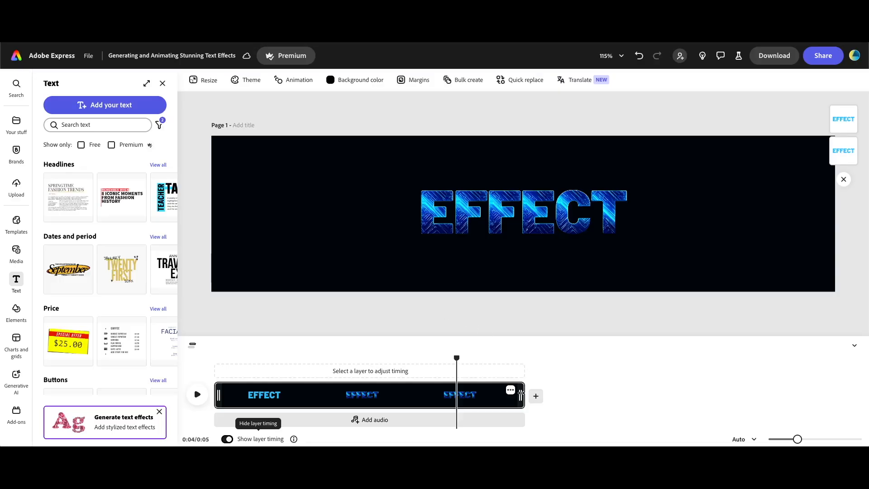
Shorten the scene to 1 s and duplicate it, with the playhead at the start of the copy.
{"action": "left_click_drag", "start_coordinate": [521, 395], "coordinate": [273, 395]}
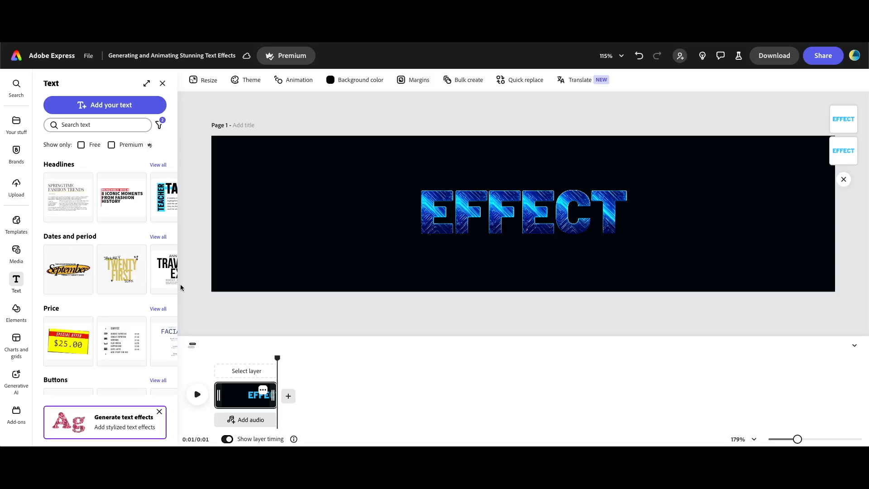
{"action": "left_click", "coordinate": [262, 390]}
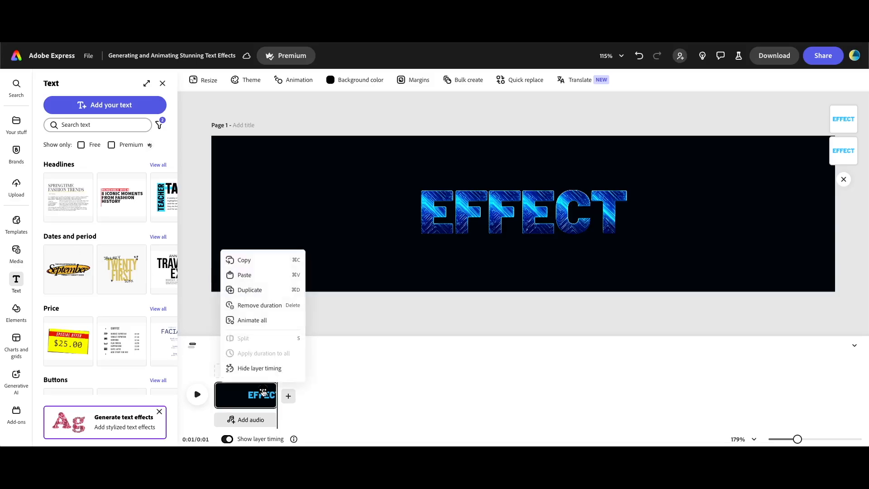
{"action": "left_click", "coordinate": [265, 291]}
{"action": "left_click", "coordinate": [284, 358]}
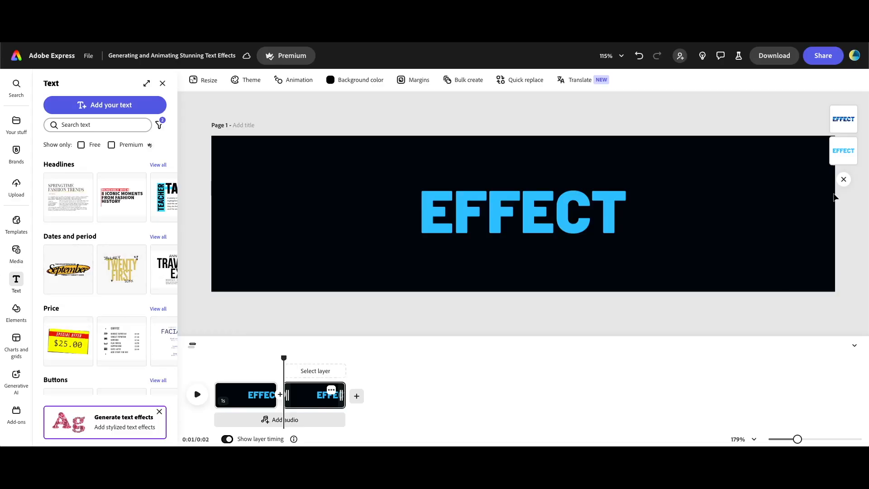
Remove all animations from the textured EFFECT text in the second scene.
{"action": "left_click", "coordinate": [844, 121]}
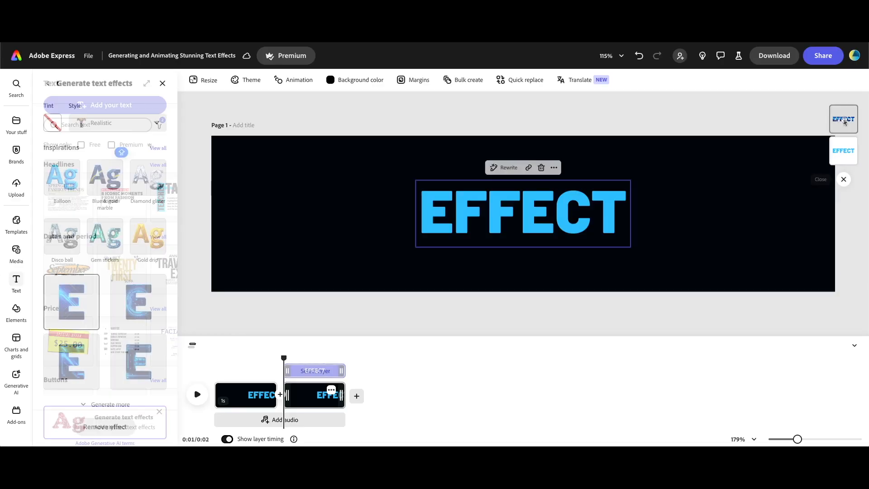
{"action": "left_click", "coordinate": [46, 85]}
{"action": "left_click", "coordinate": [135, 102]}
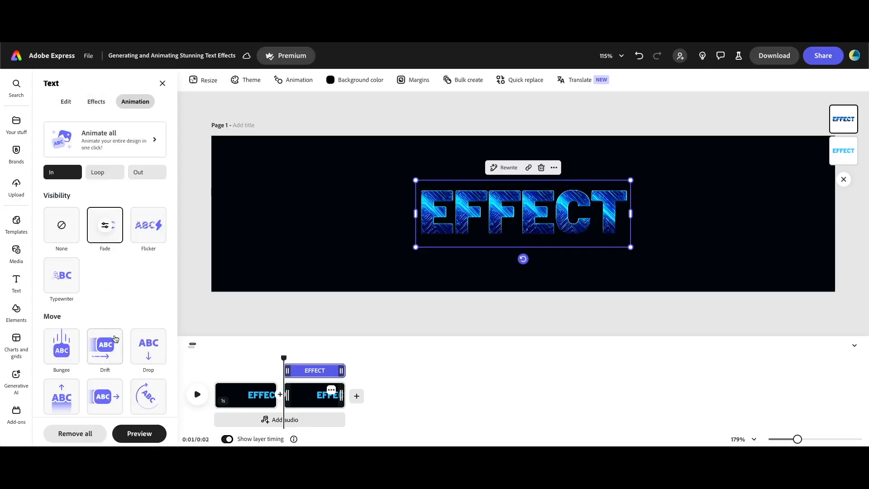
{"action": "left_click", "coordinate": [81, 434]}
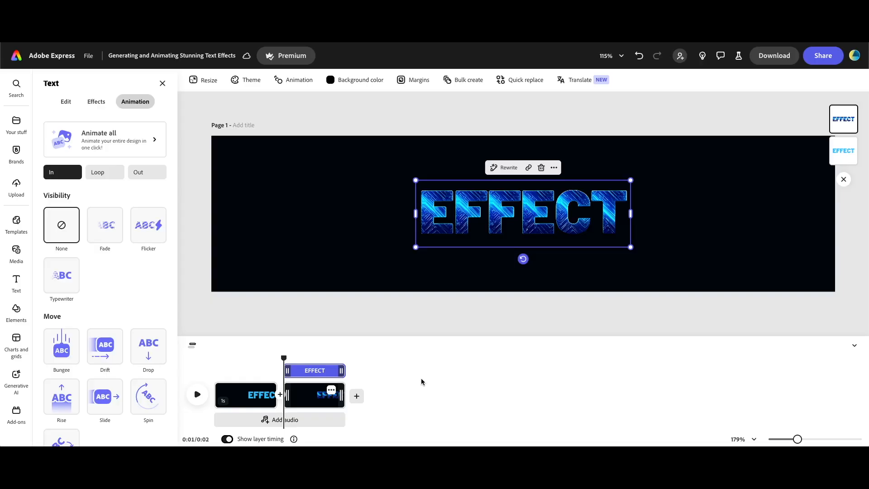
Give the plain blue EFFECT text in the second scene a 0.5 s Slide entrance with Strong personality and Fade, moving to the right.
{"action": "left_click", "coordinate": [837, 155]}
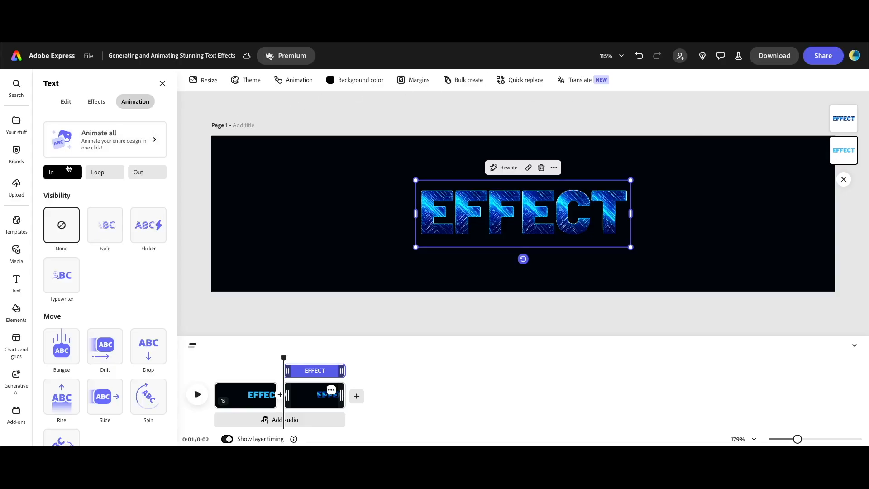
{"action": "scroll", "coordinate": [113, 281], "scroll_direction": "down", "scroll_amount": 2}
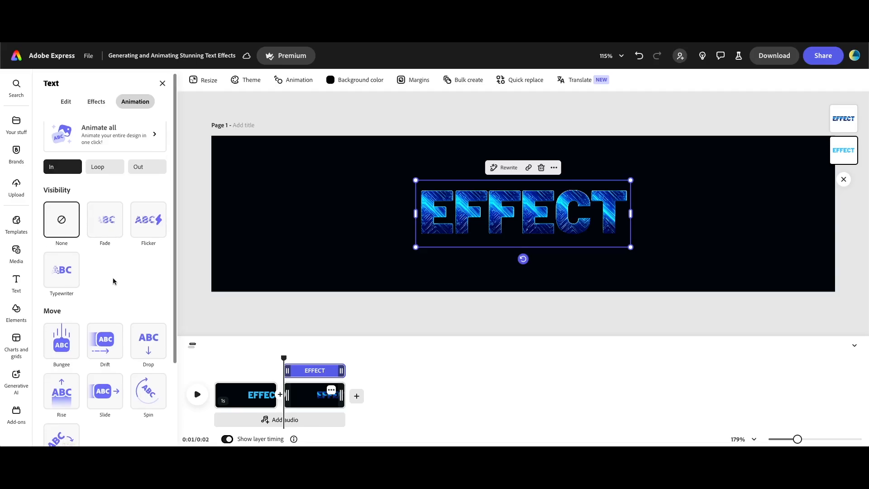
{"action": "left_click", "coordinate": [111, 320]}
{"action": "left_click", "coordinate": [105, 317]}
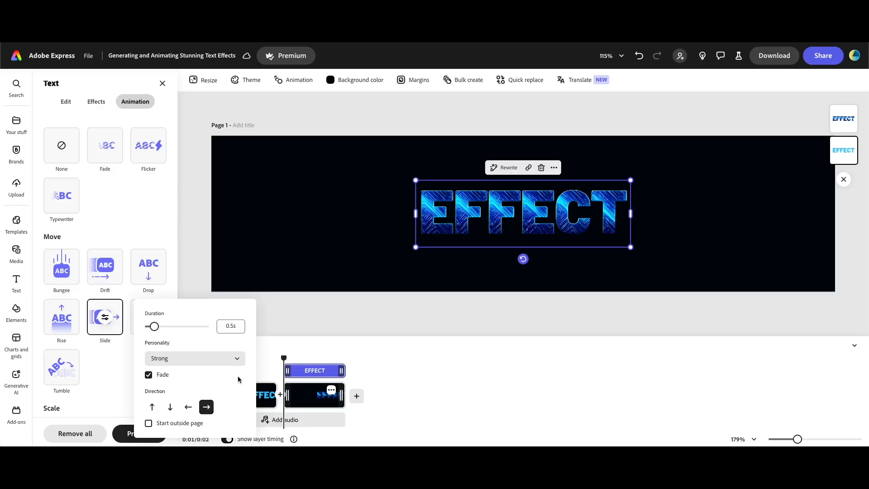
{"action": "left_click", "coordinate": [293, 361]}
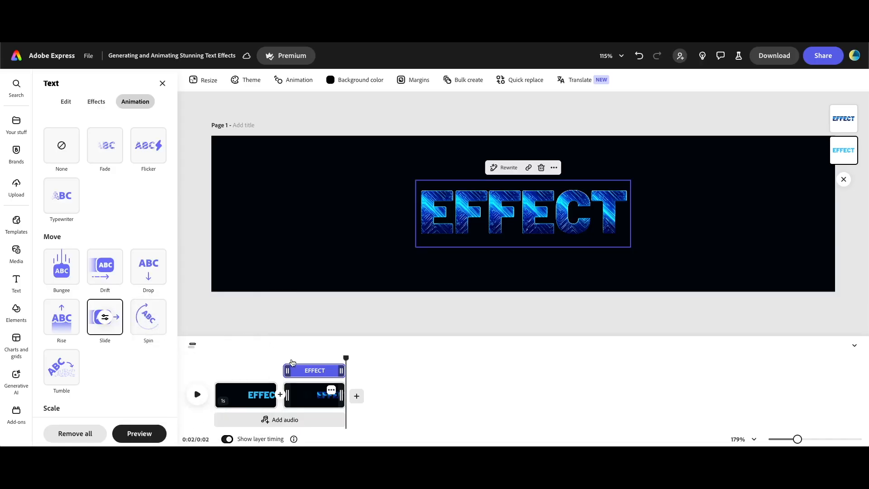
Play the second scene from its start to check the Slide entrance of the plain text.
{"action": "left_click", "coordinate": [291, 361]}
{"action": "left_click", "coordinate": [281, 359]}
{"action": "key", "text": "space"}
{"action": "left_click", "coordinate": [282, 359]}
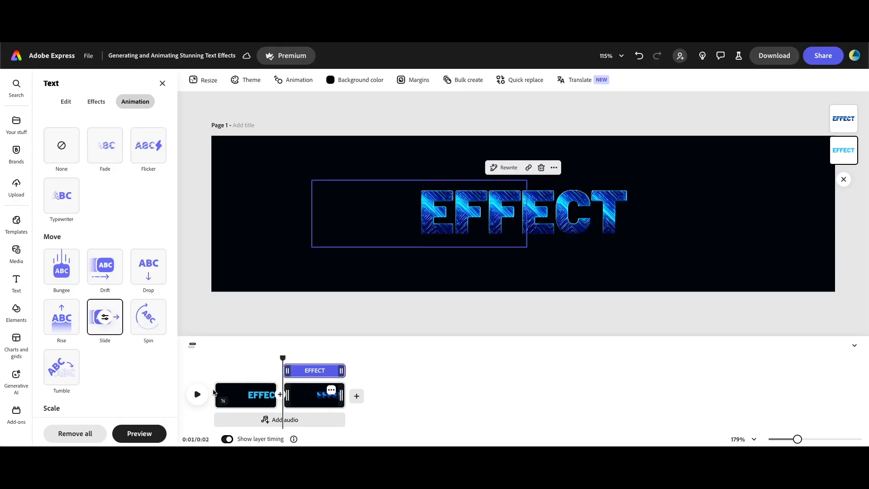
{"action": "left_click", "coordinate": [196, 394]}
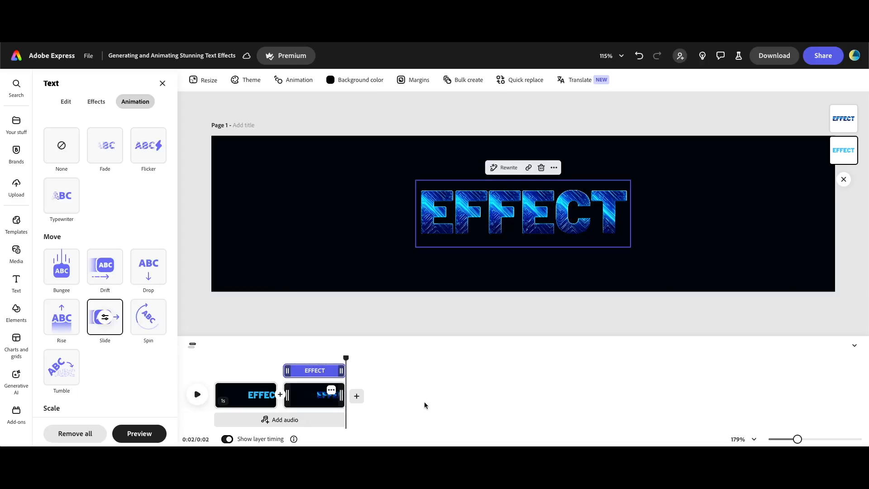
Shorten the second scene to 0.5 s and duplicate it.
{"action": "left_click_drag", "start_coordinate": [342, 394], "coordinate": [312, 395]}
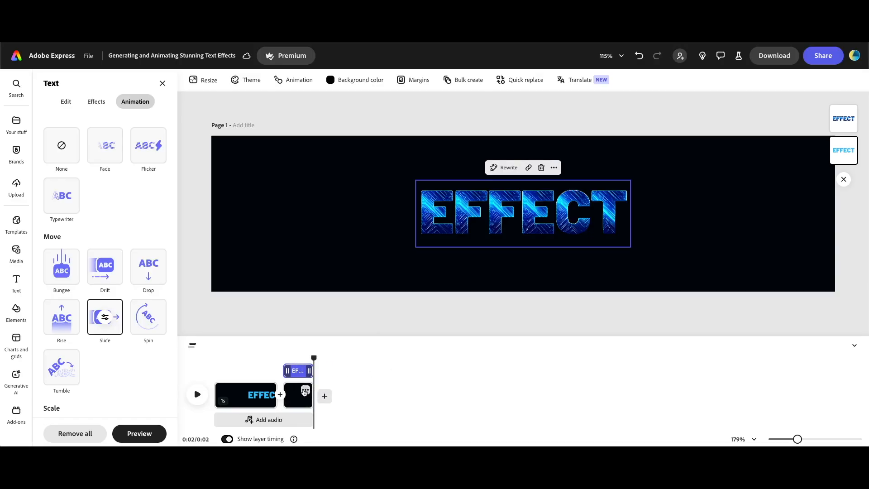
{"action": "left_click", "coordinate": [305, 392]}
{"action": "left_click", "coordinate": [301, 291]}
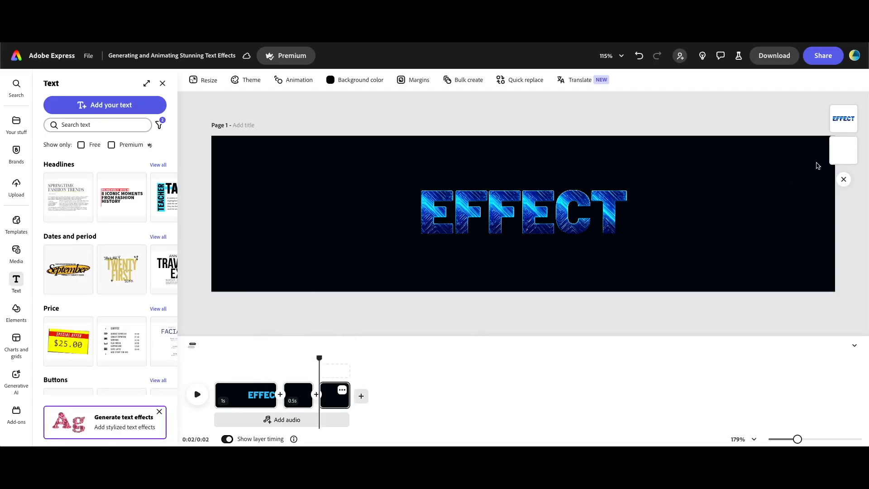
Remove all animations from the plain EFFECT text in the third scene and give it an outline in #2EBFFF.
{"action": "left_click", "coordinate": [843, 151]}
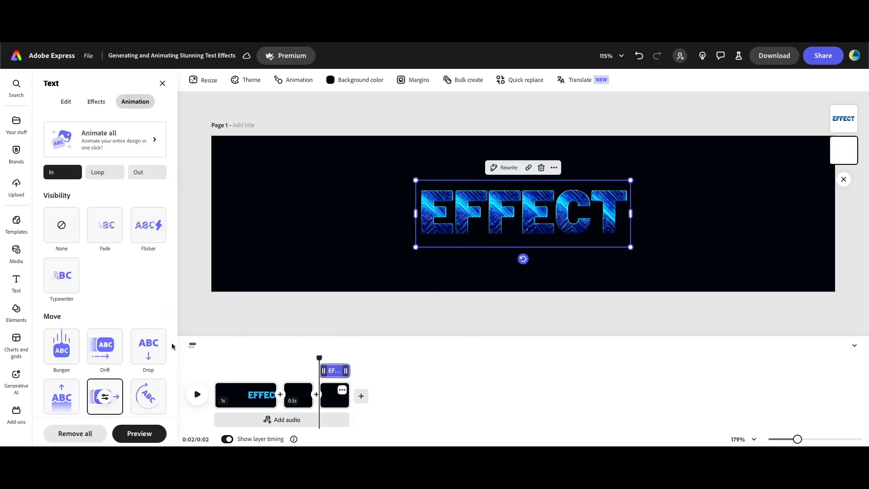
{"action": "left_click", "coordinate": [69, 433]}
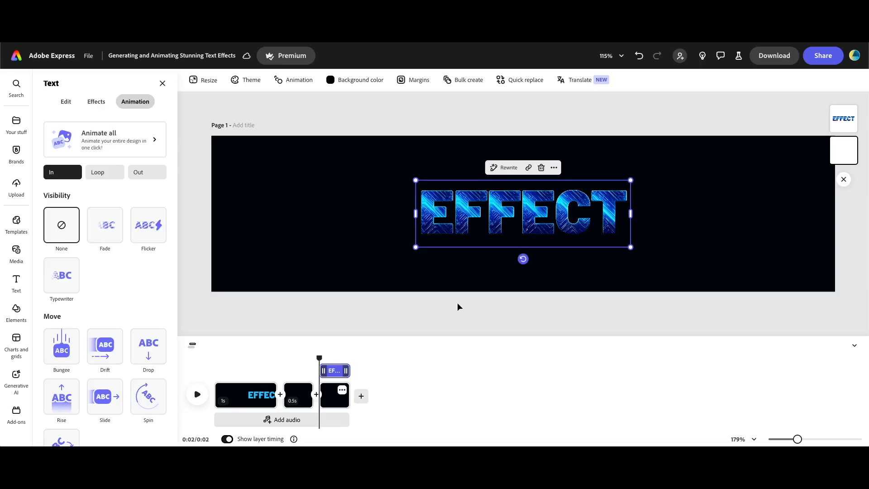
{"action": "left_click", "coordinate": [66, 101]}
{"action": "left_click", "coordinate": [86, 266]}
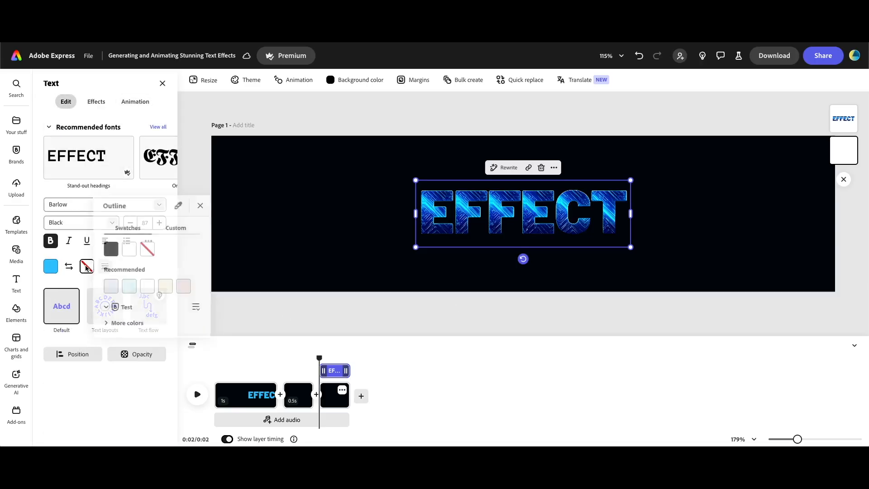
{"action": "left_click", "coordinate": [175, 228]}
{"action": "left_click", "coordinate": [178, 345]}
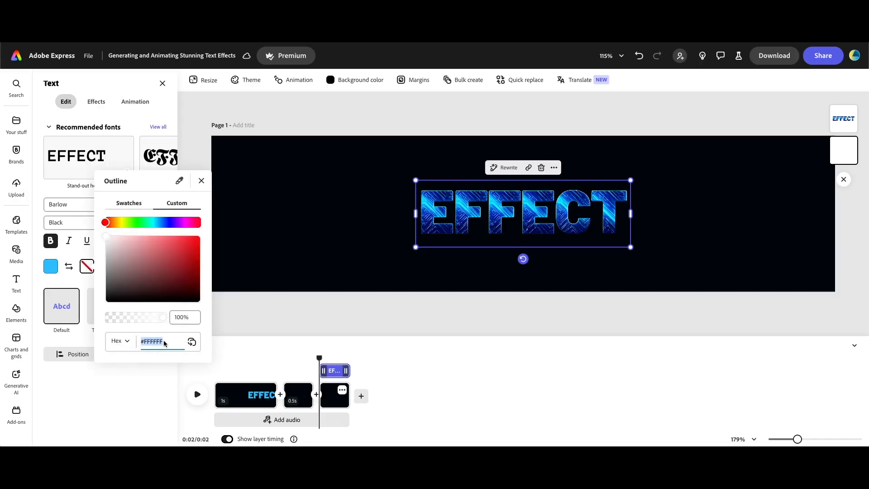
{"action": "type", "text": "2EBFFF"}
{"action": "key", "text": "Return"}
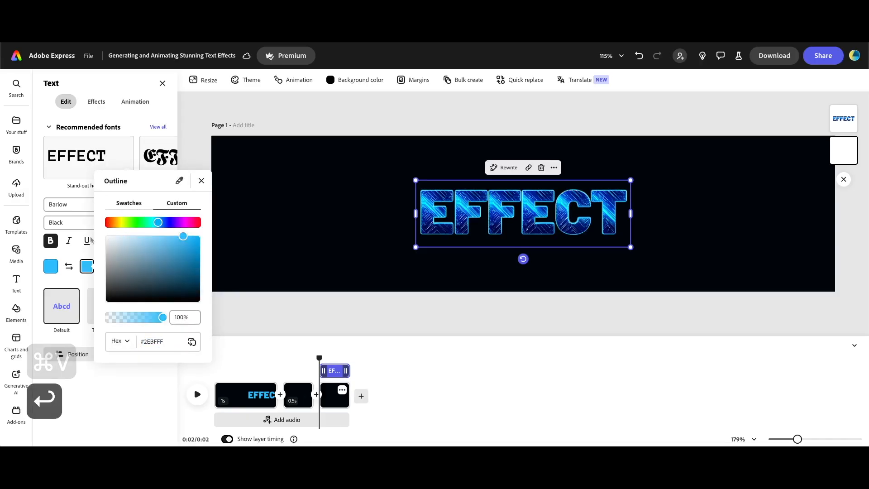
Set the outline thickness of the plain EFFECT text in the third scene to 22.
{"action": "left_click", "coordinate": [106, 266]}
{"action": "double_click", "coordinate": [155, 309]}
{"action": "type", "text": "22"}
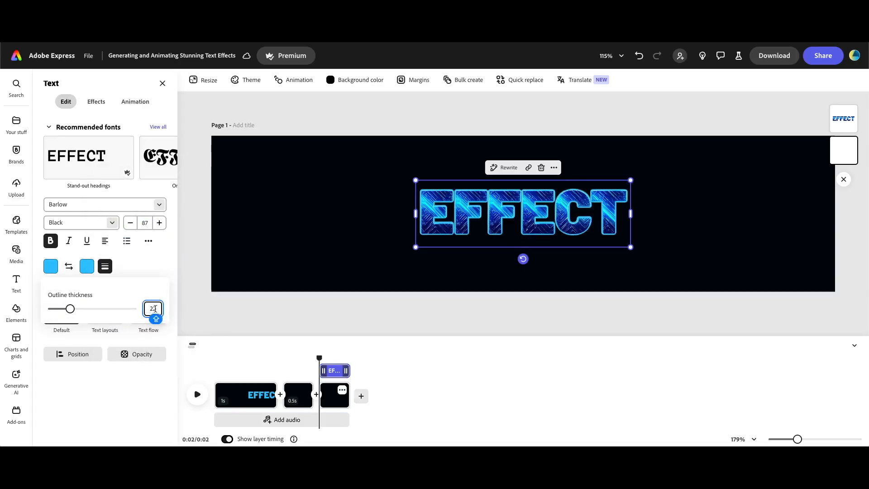
{"action": "key", "text": "Return"}
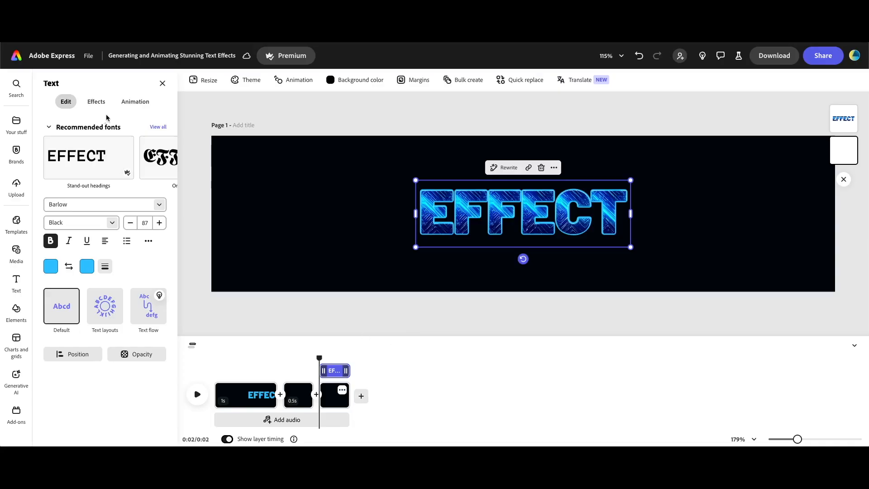
Give the outlined EFFECT text in the third scene a 1 s Fade entrance by character, running to the right.
{"action": "left_click", "coordinate": [132, 104]}
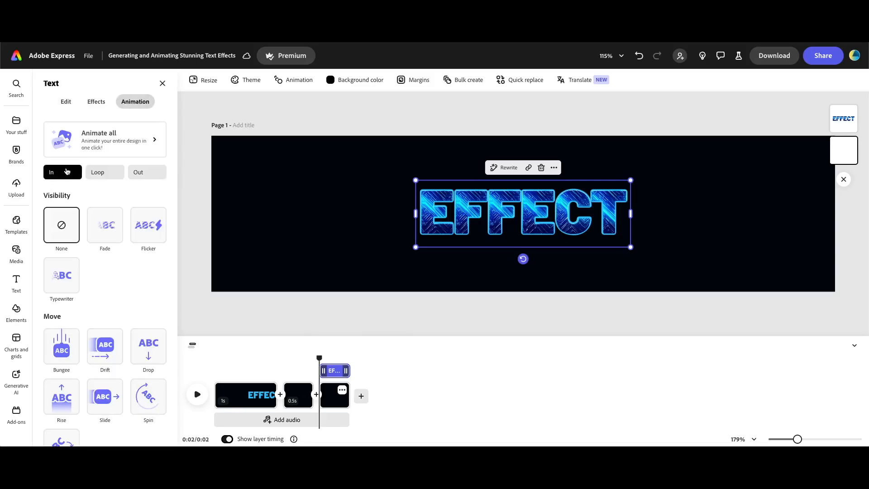
{"action": "left_click", "coordinate": [104, 224]}
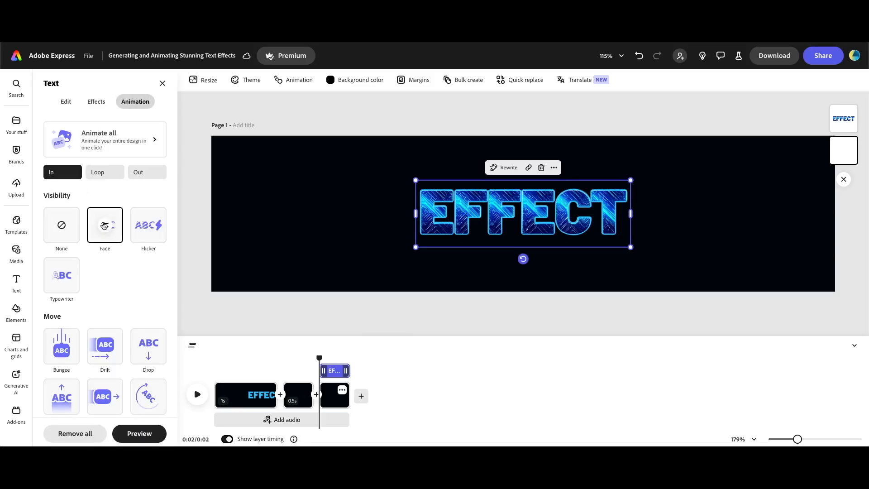
{"action": "left_click", "coordinate": [104, 225]}
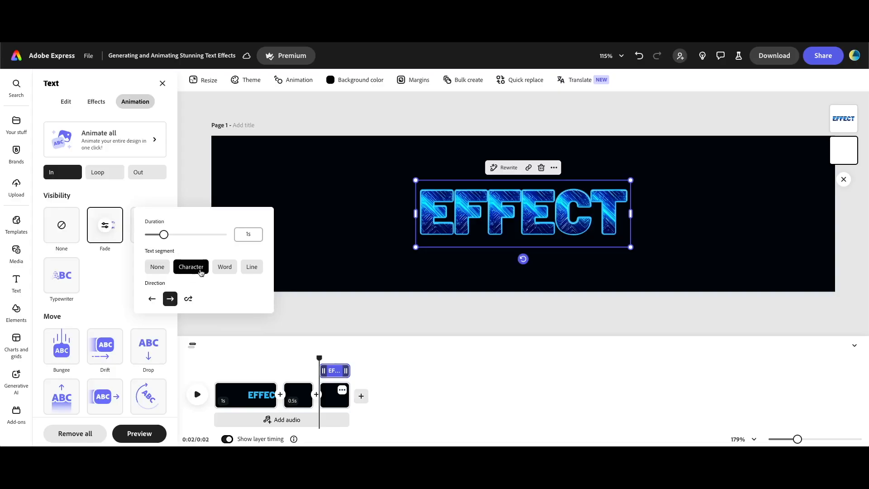
{"action": "left_click", "coordinate": [293, 313]}
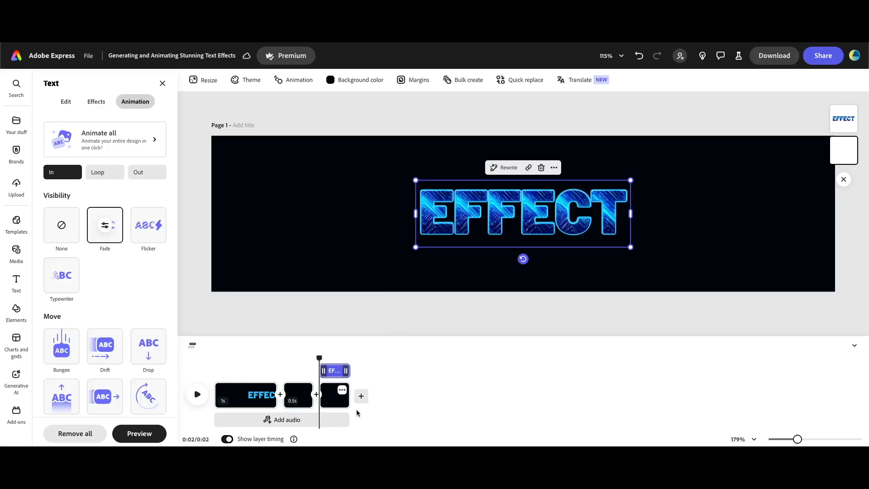
Lengthen the third scene to 0.9 s and play it from its start to check the Fade entrance.
{"action": "mouse_move", "coordinate": [346, 395]}
{"action": "left_click_drag", "start_coordinate": [346, 395], "coordinate": [372, 391]}
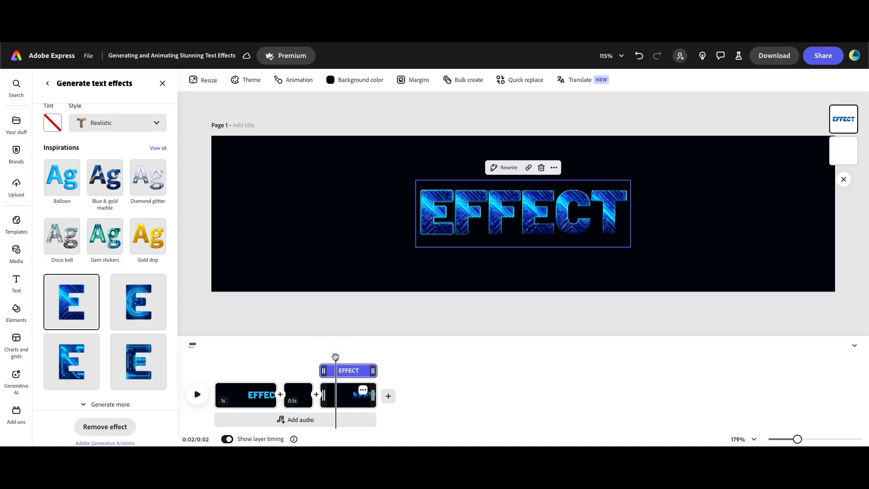
{"action": "left_click_drag", "start_coordinate": [336, 357], "coordinate": [378, 357]}
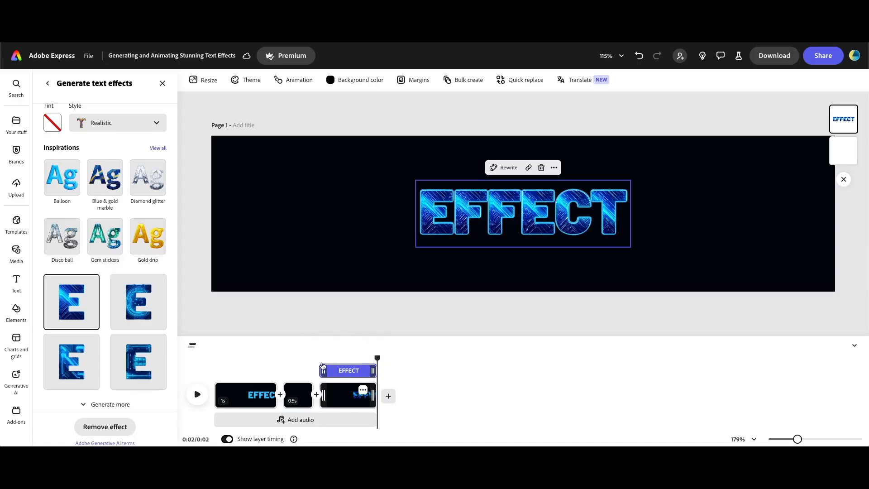
{"action": "left_click", "coordinate": [197, 394]}
{"action": "left_click", "coordinate": [319, 356]}
{"action": "left_click", "coordinate": [197, 394]}
Duplicate the third scene and remove all animations from the outlined EFFECT text in the copy.
{"action": "left_click", "coordinate": [363, 390]}
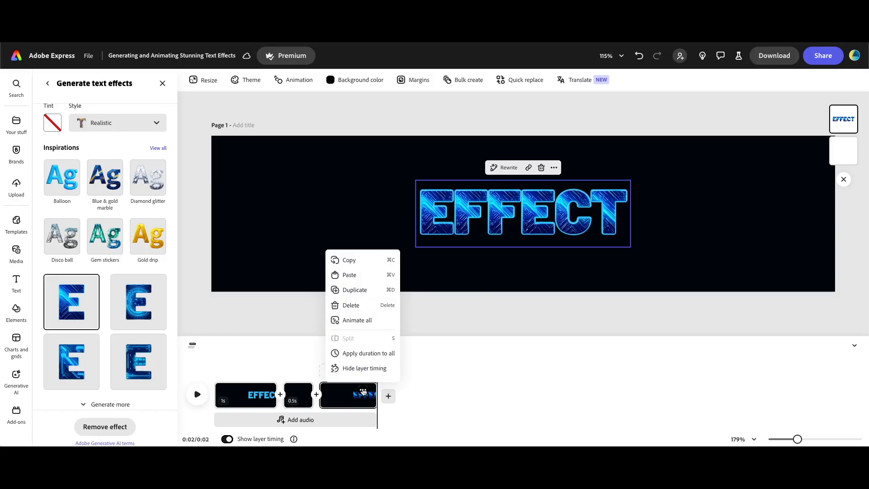
{"action": "left_click", "coordinate": [356, 290]}
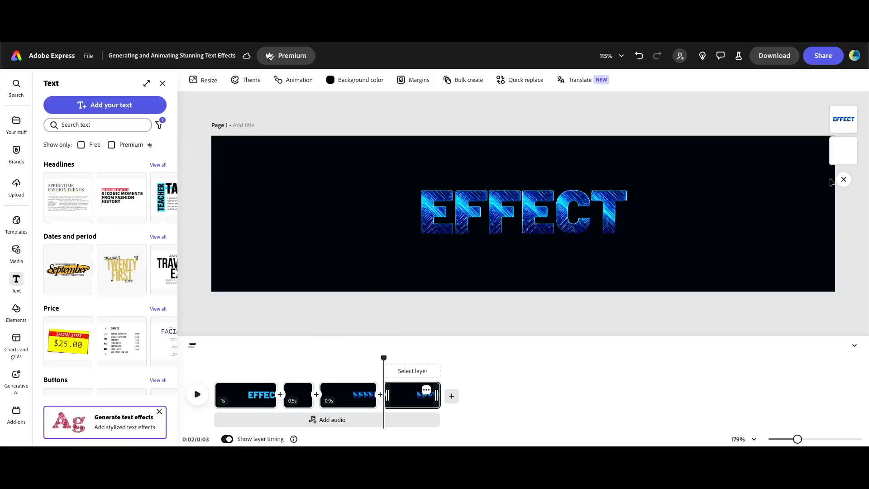
{"action": "left_click", "coordinate": [840, 151]}
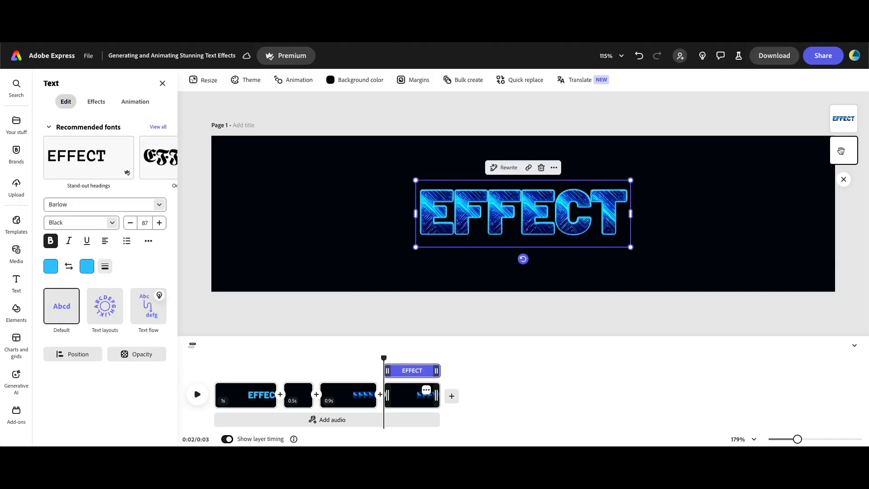
{"action": "left_click", "coordinate": [135, 101]}
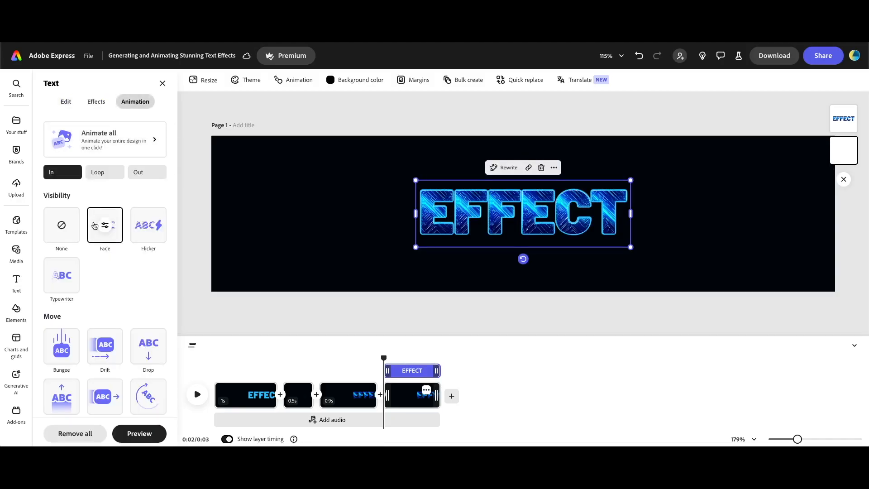
{"action": "left_click", "coordinate": [75, 433]}
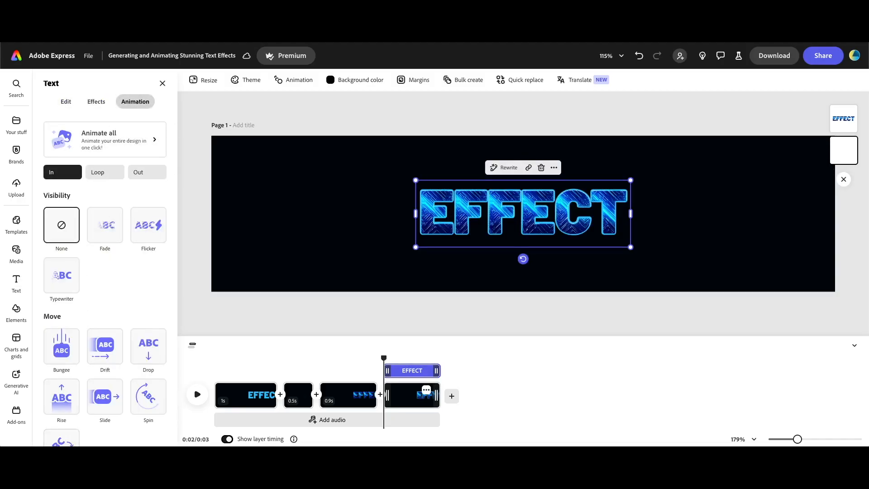
Give the outlined EFFECT text in the fourth scene a 1 s Fade exit by character, running to the right.
{"action": "left_click", "coordinate": [152, 173]}
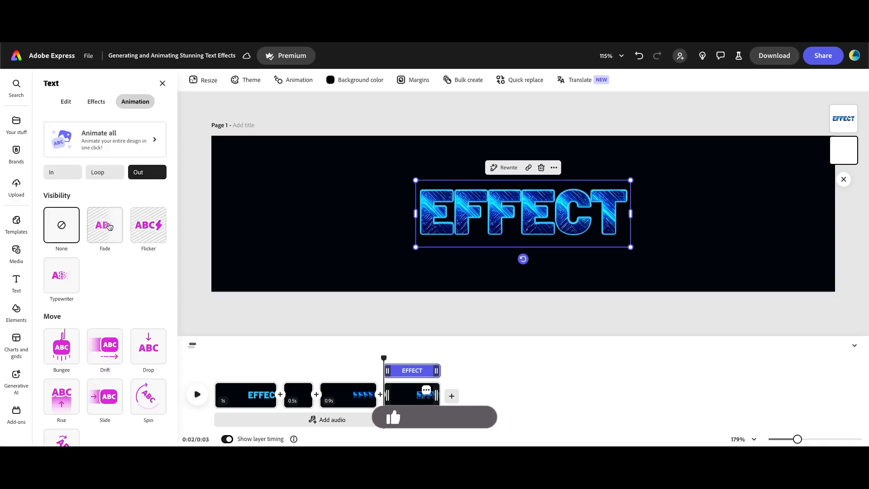
{"action": "left_click", "coordinate": [108, 226]}
{"action": "left_click", "coordinate": [105, 225]}
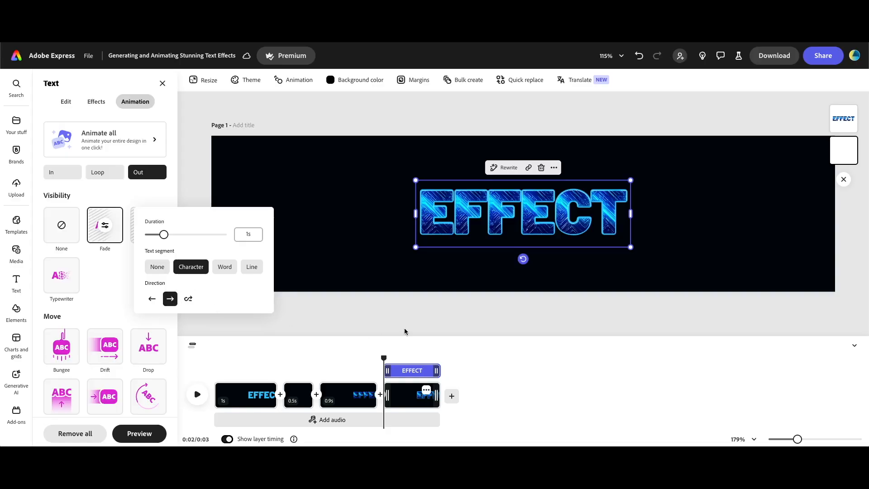
Play the fourth scene and the whole sequence to check the Fade exit and the scene transitions.
{"action": "left_click", "coordinate": [197, 395]}
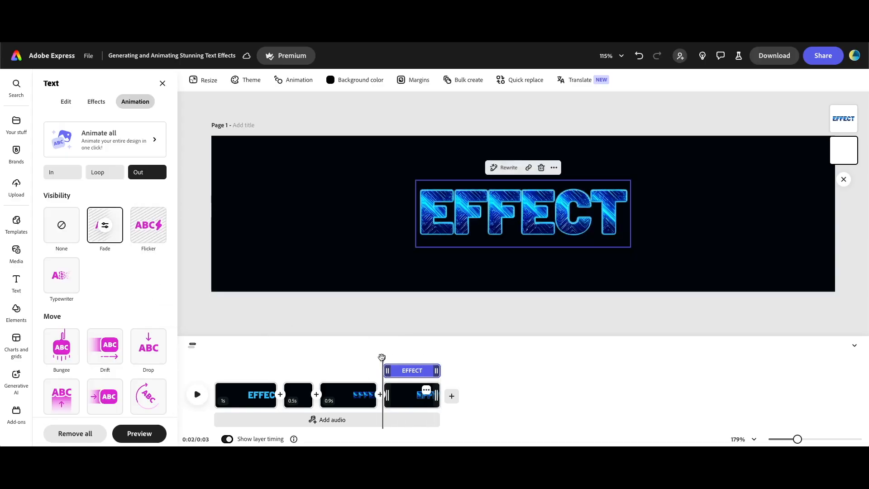
{"action": "left_click", "coordinate": [197, 395]}
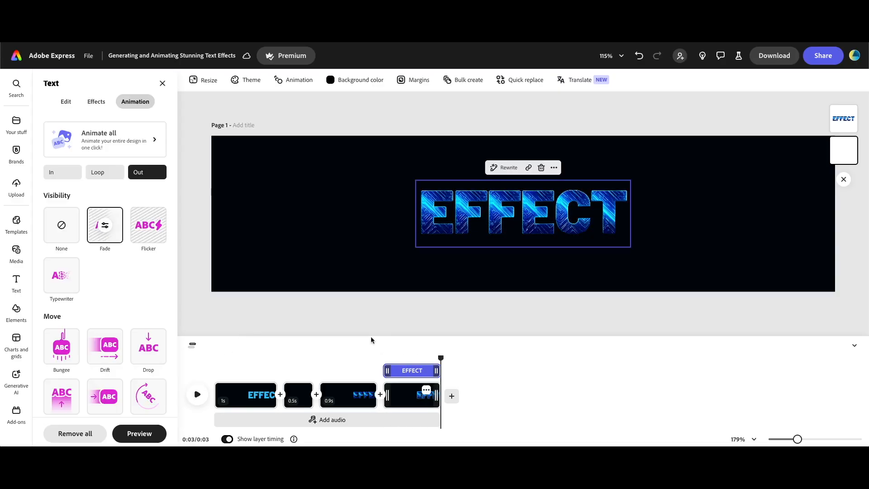
{"action": "key", "text": "space"}
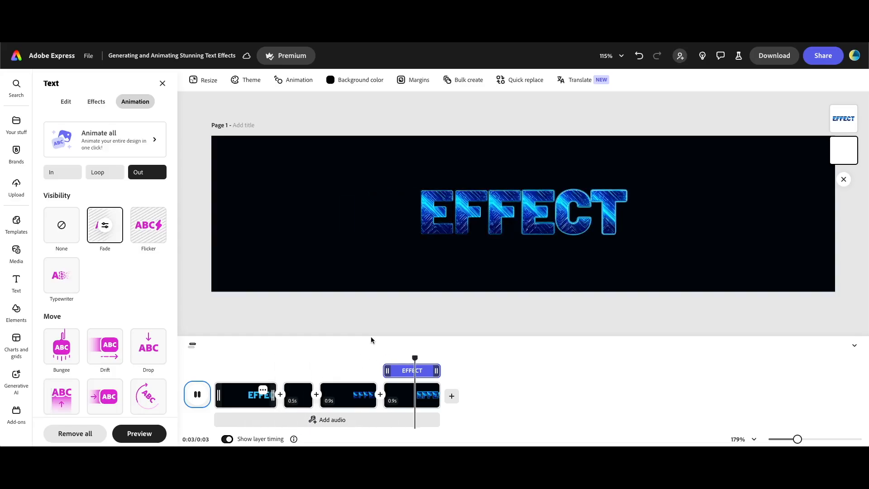
{"action": "key", "text": "space"}
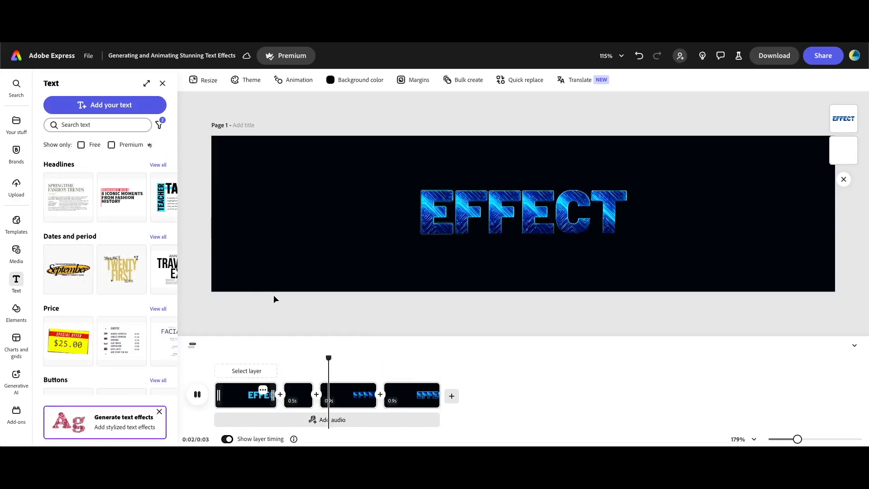